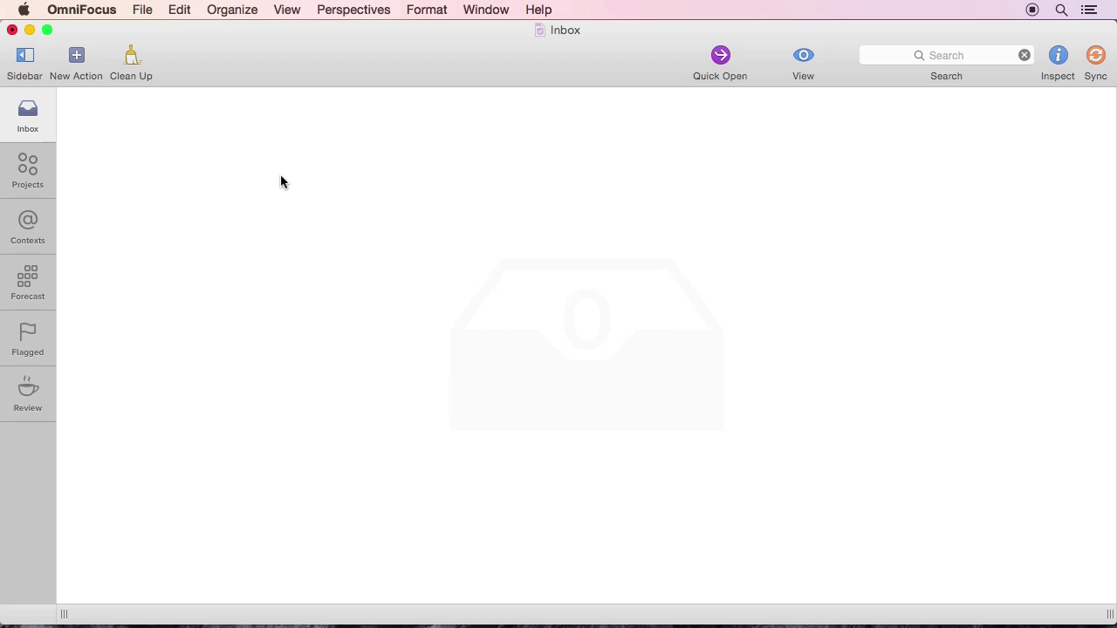
- Create a new parallel project named Routine
left_click(35, 176)
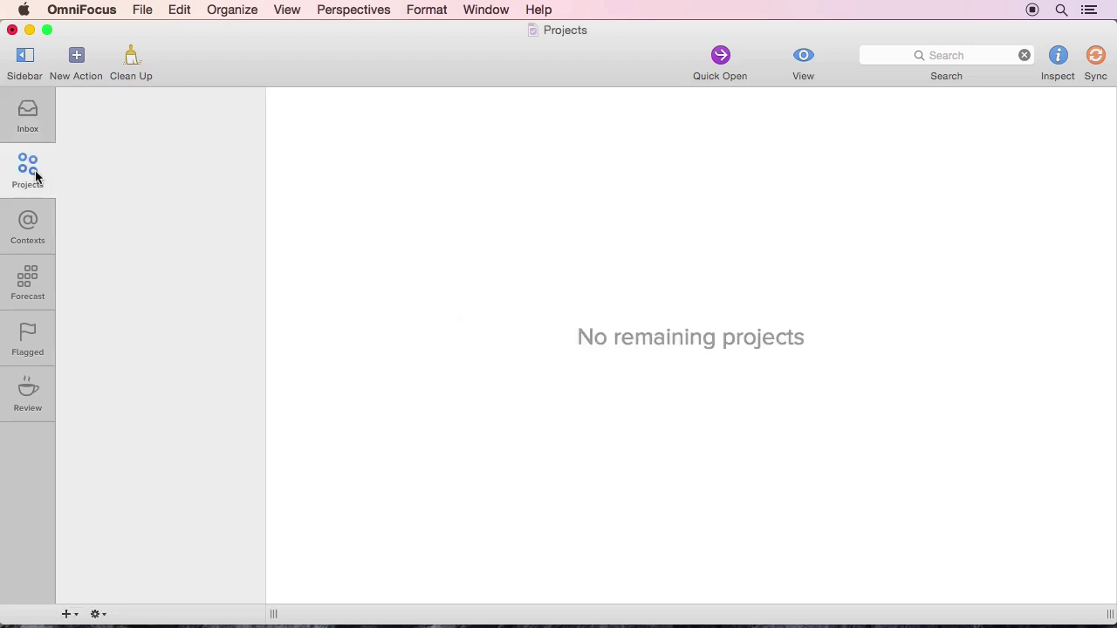
left_click(66, 614)
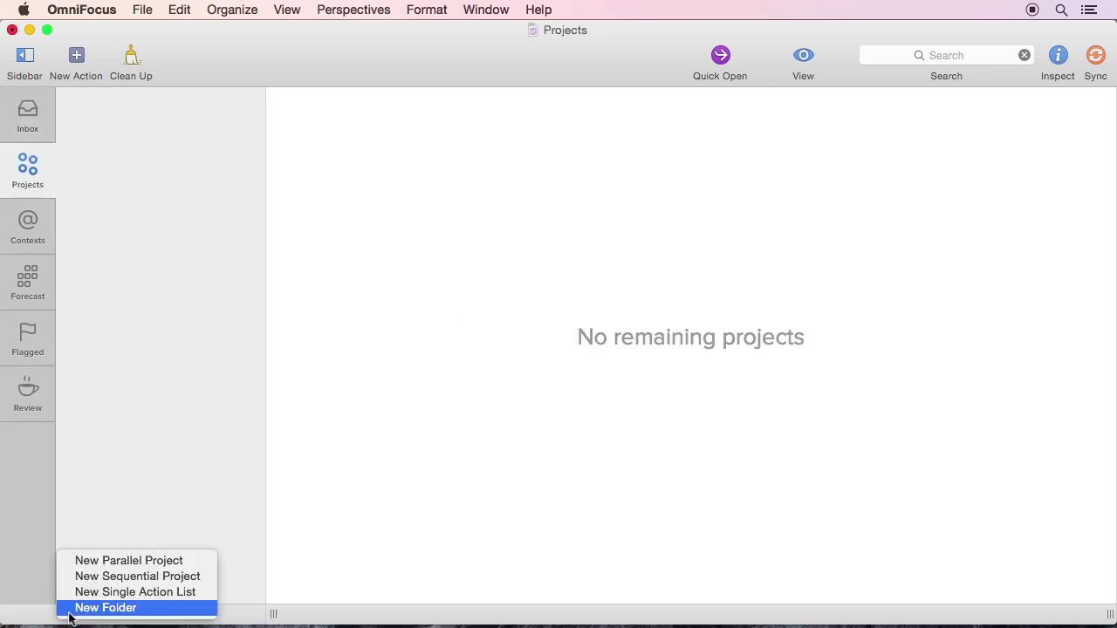
left_click(96, 561)
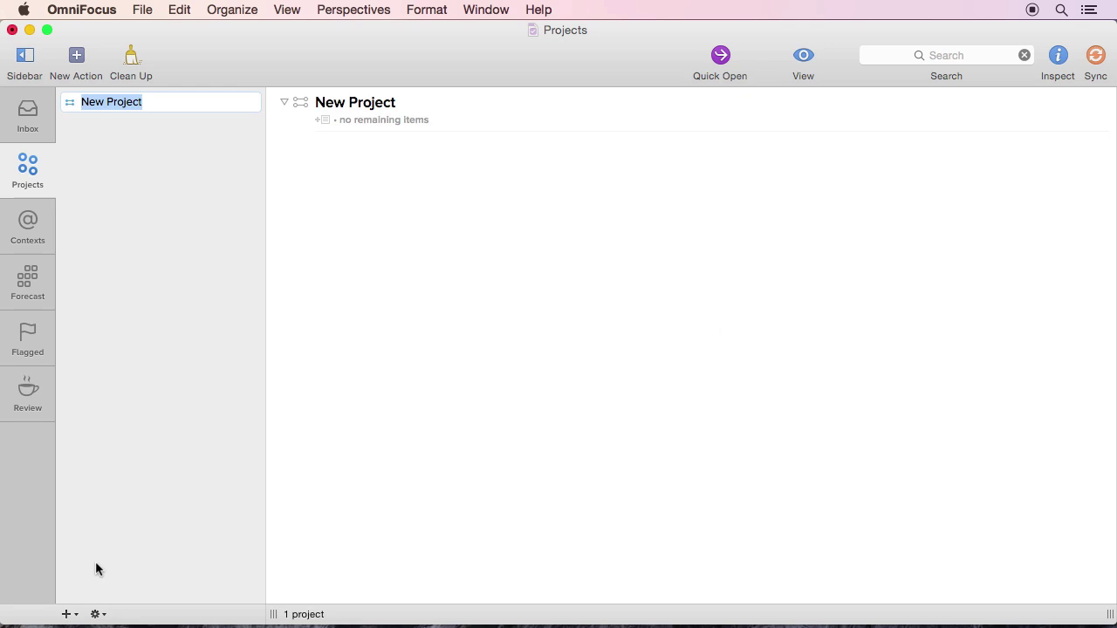
type("Routine")
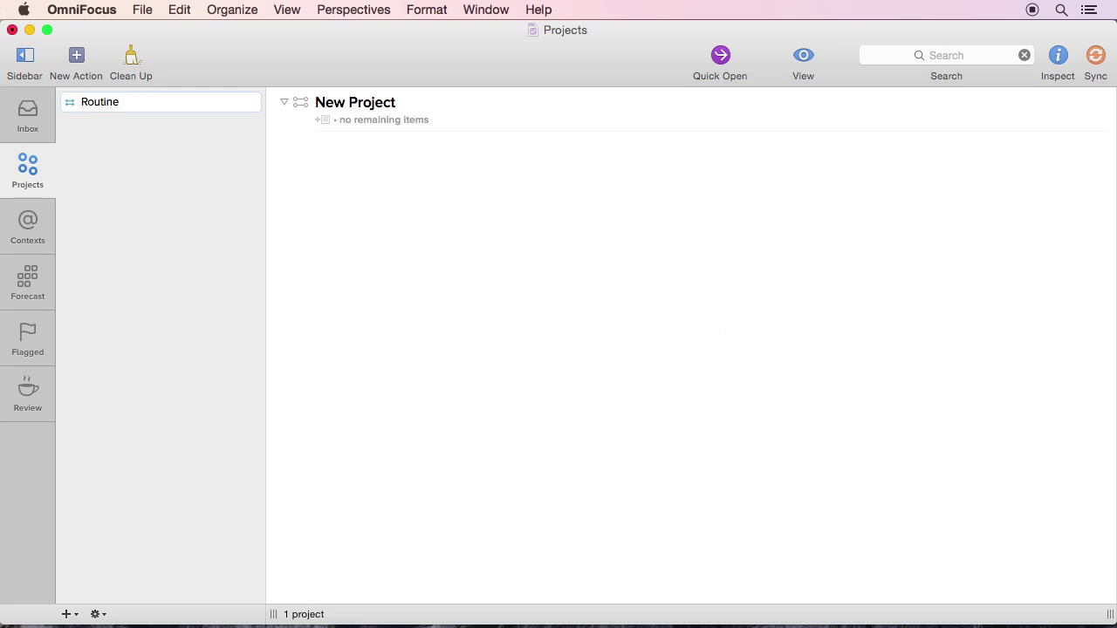
key("Return")
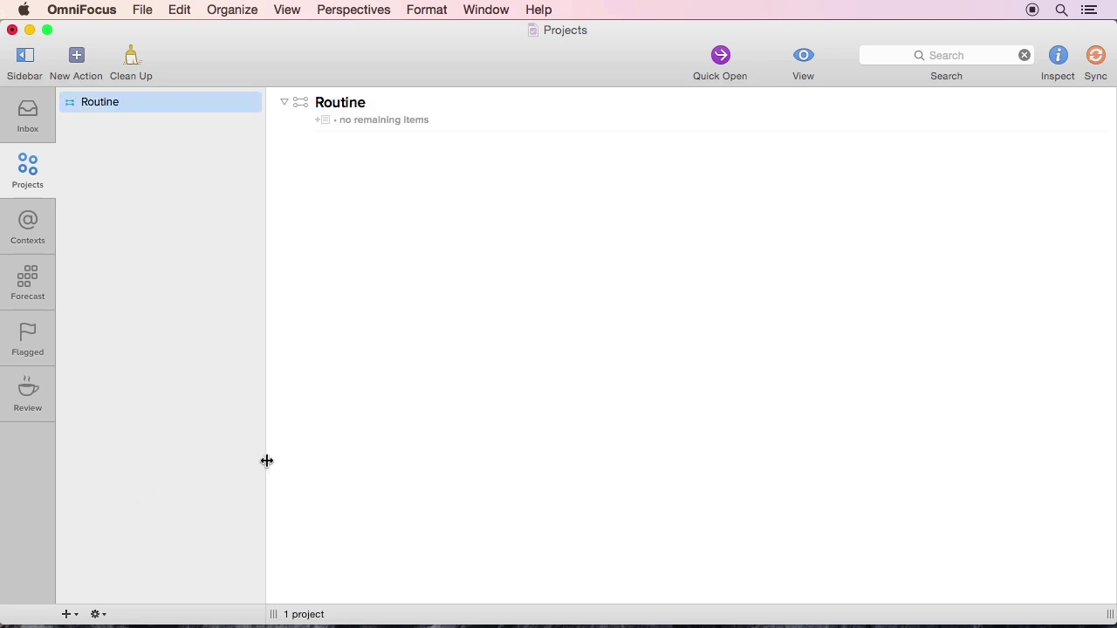
- Add the actions 'Brush teeth.' and 'Drink 2 glasses of water' to Routine
key("super+n")
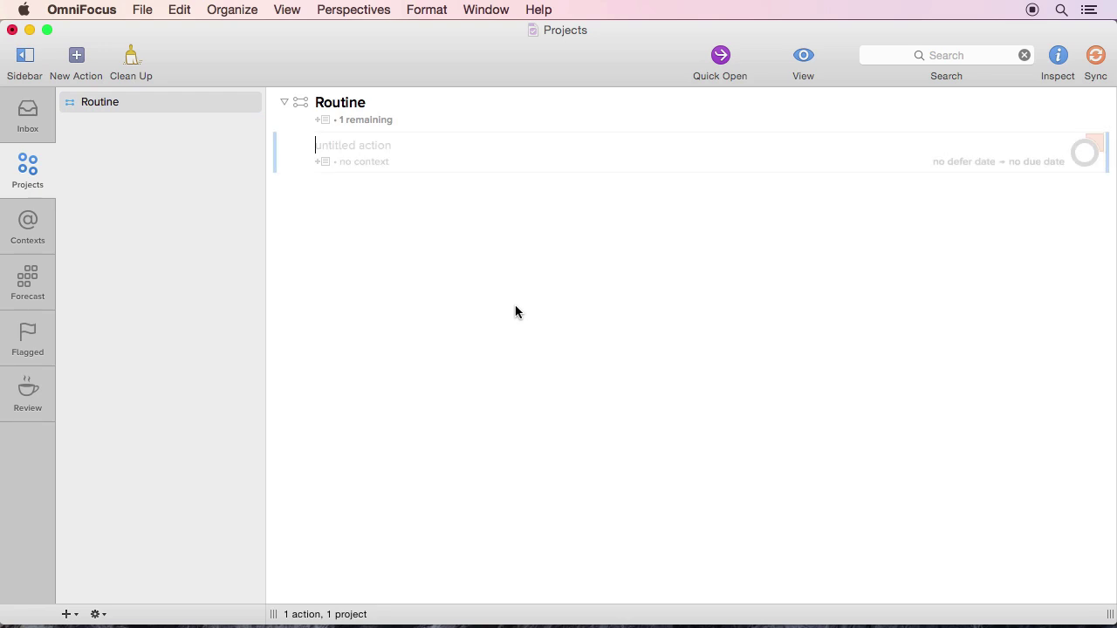
type("Brush teeth.")
key("Return")
type("Drink 2")
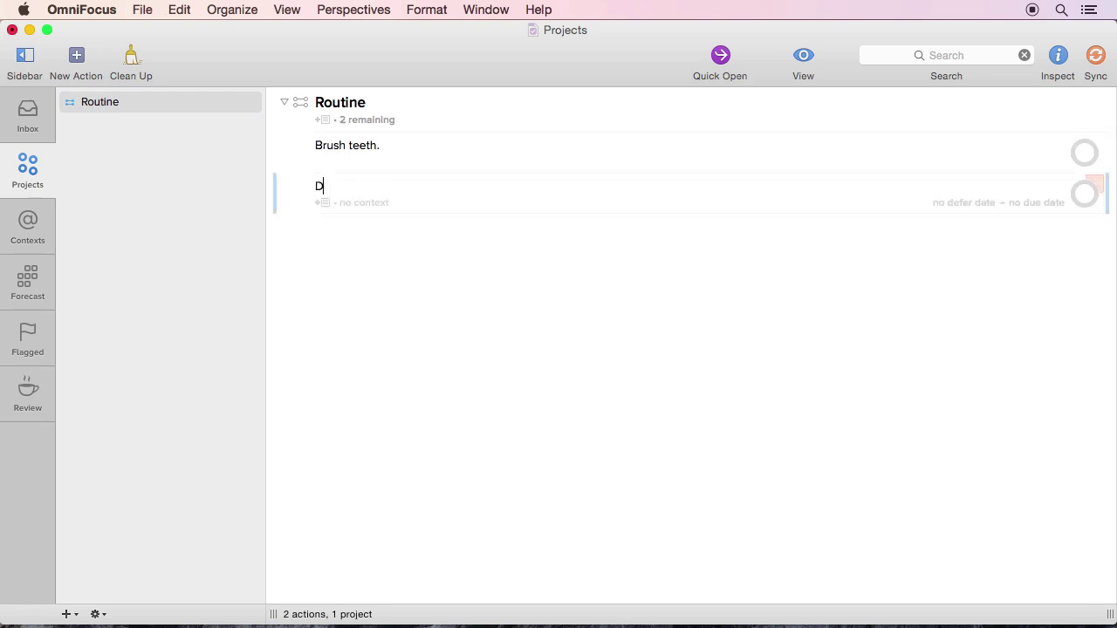
type(" glasses of water.")
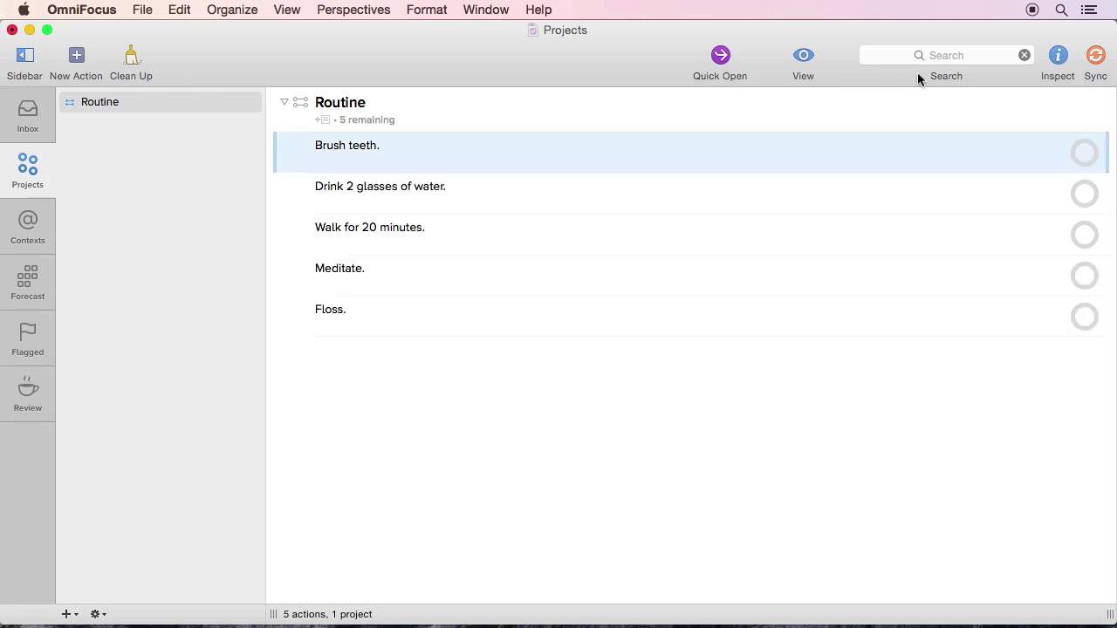
- Defer the Brush teeth action until 25 January at 9:00 am
left_click(1058, 56)
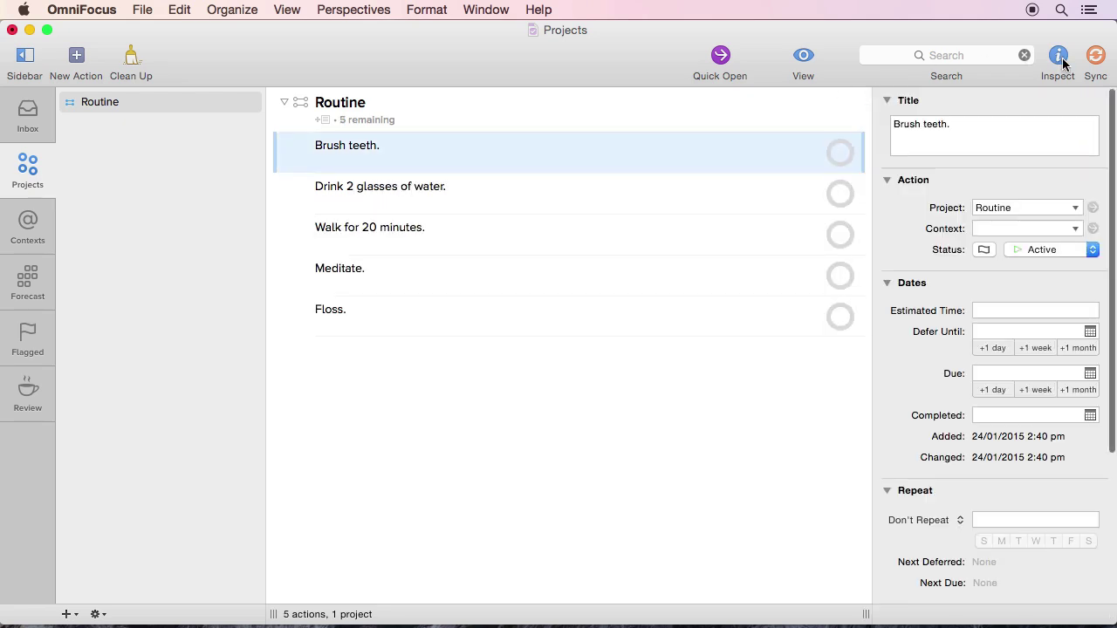
left_click(1091, 333)
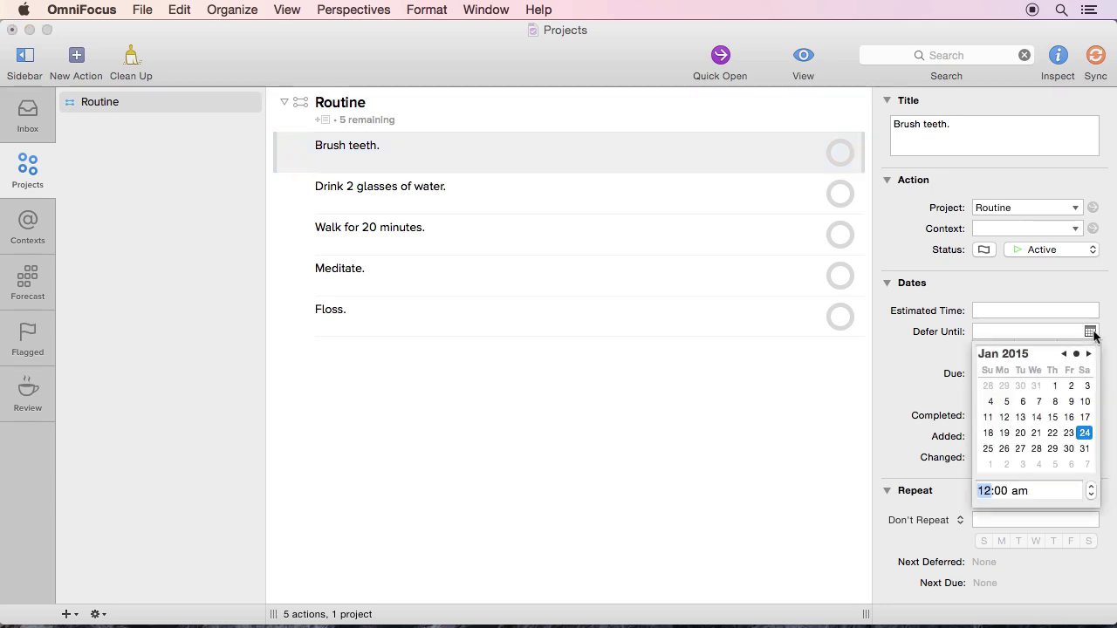
left_click(987, 449)
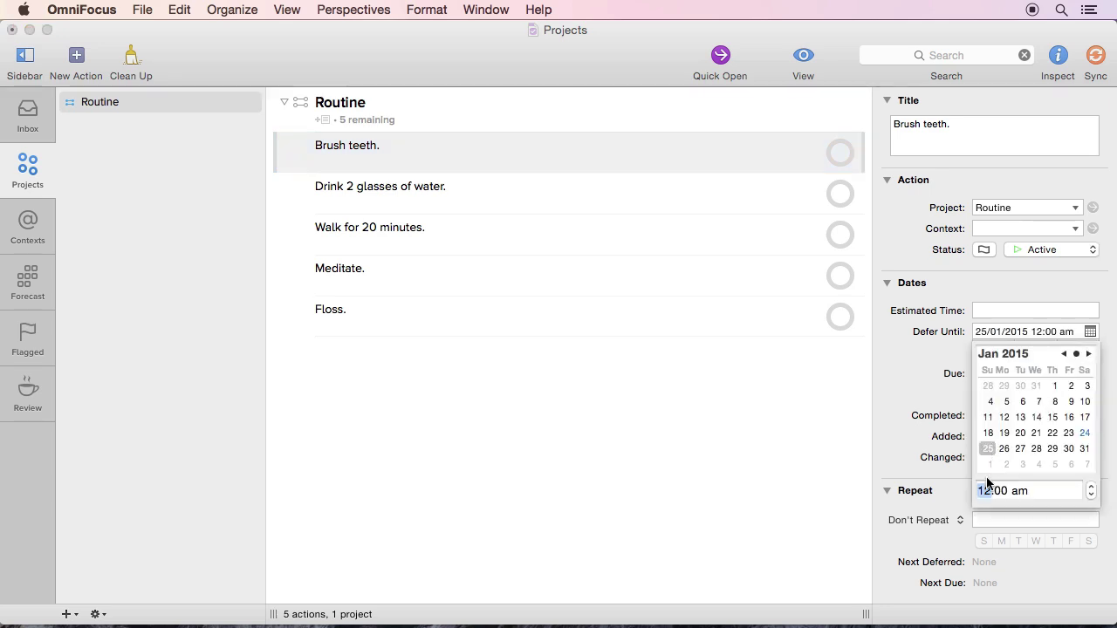
type("9")
key("Return")
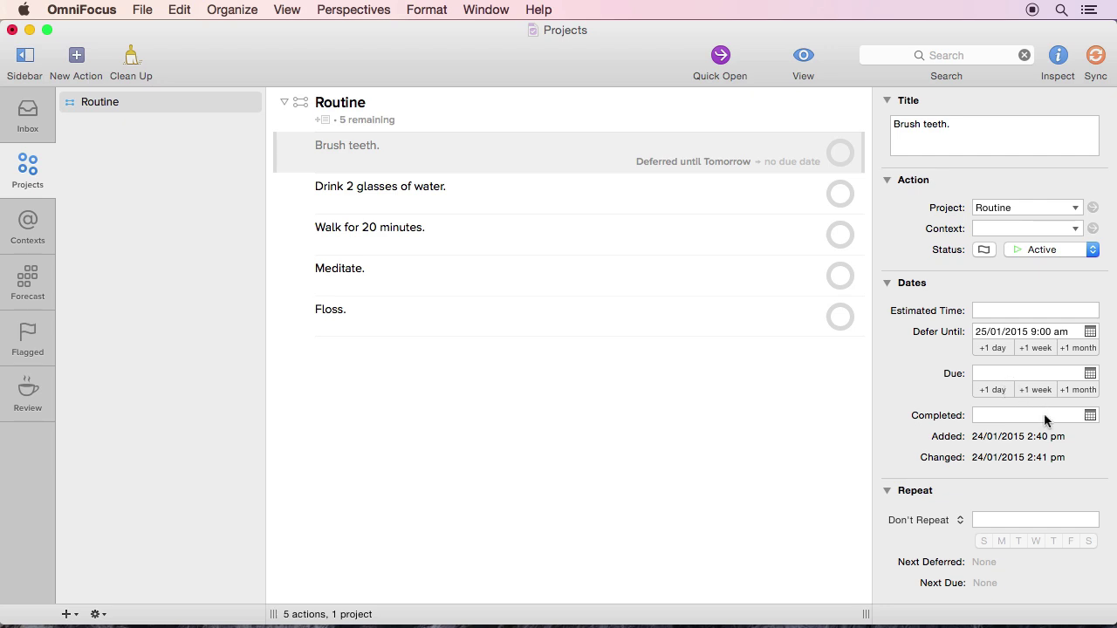
- Make Brush teeth repeat on a fixed daily interval
left_click(950, 520)
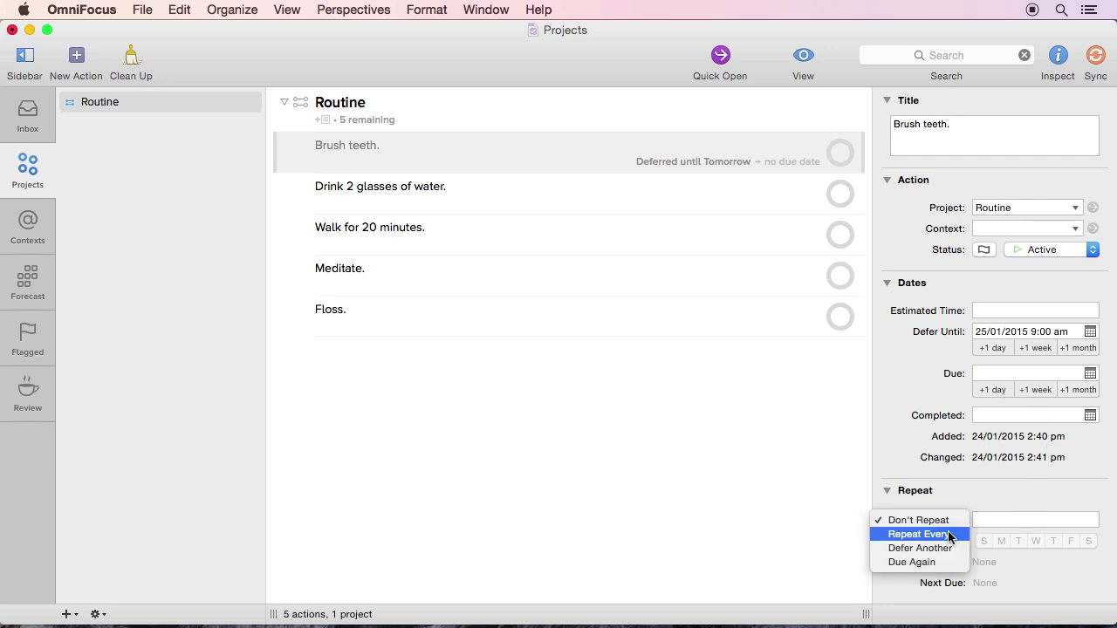
left_click(952, 534)
left_click(1008, 520)
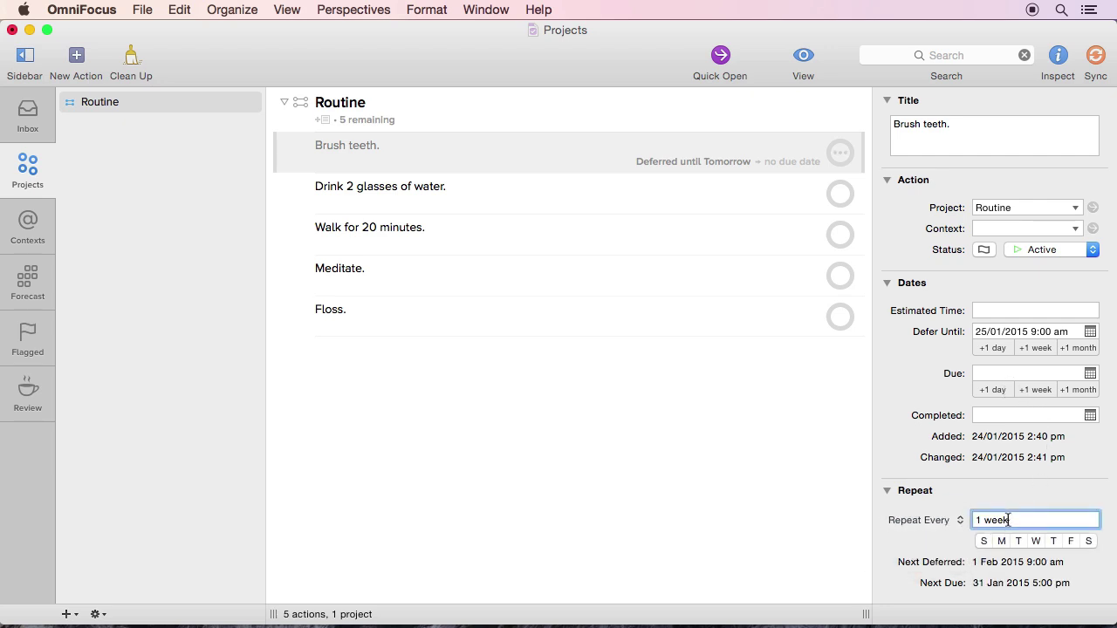
key("super+a")
type("2")
type(" day")
key("Return")
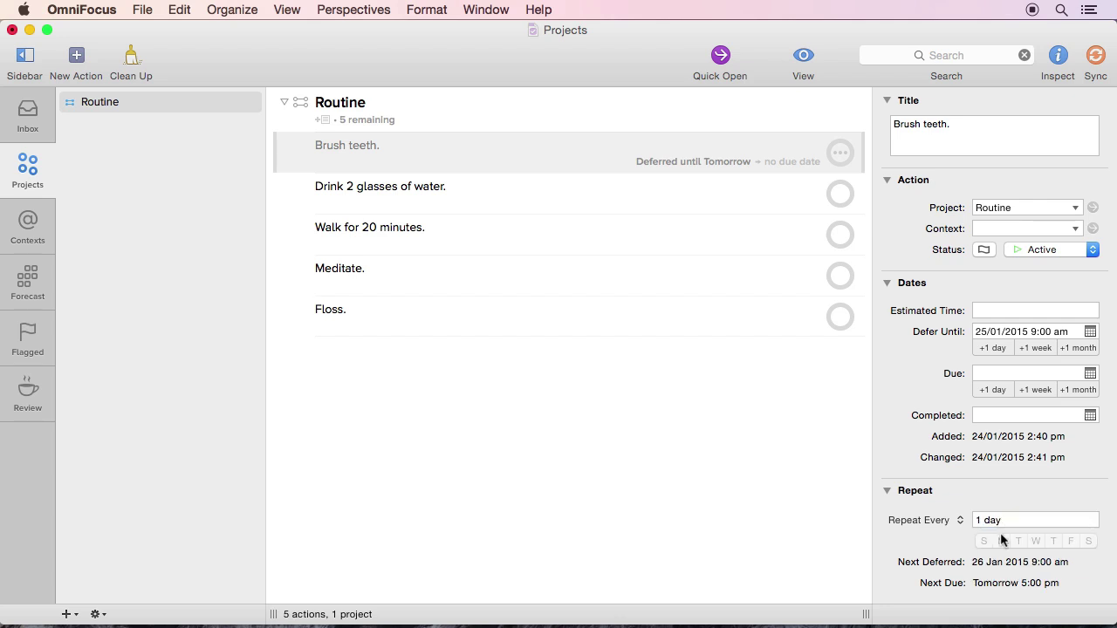
left_click(796, 486)
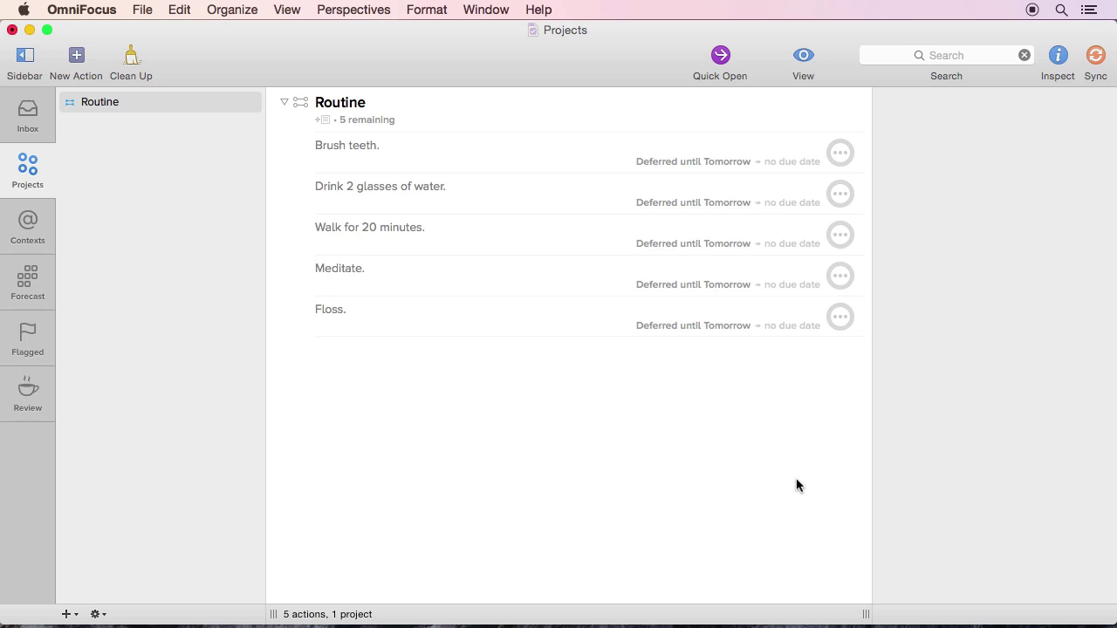
- Add a folder named Personal holding the Routine project
left_click(138, 9)
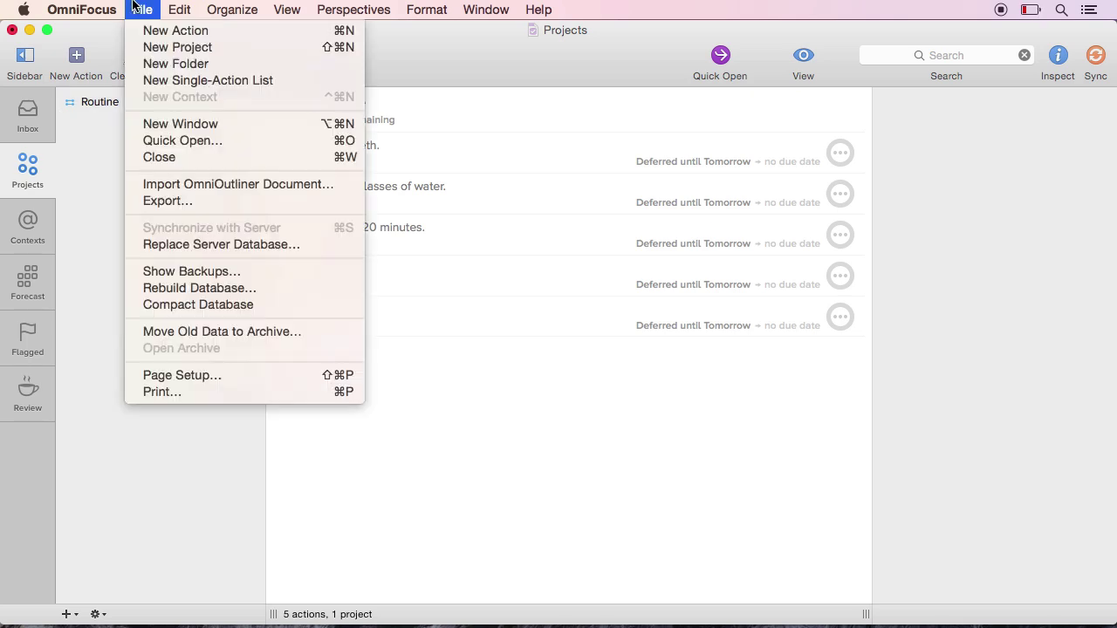
left_click(168, 63)
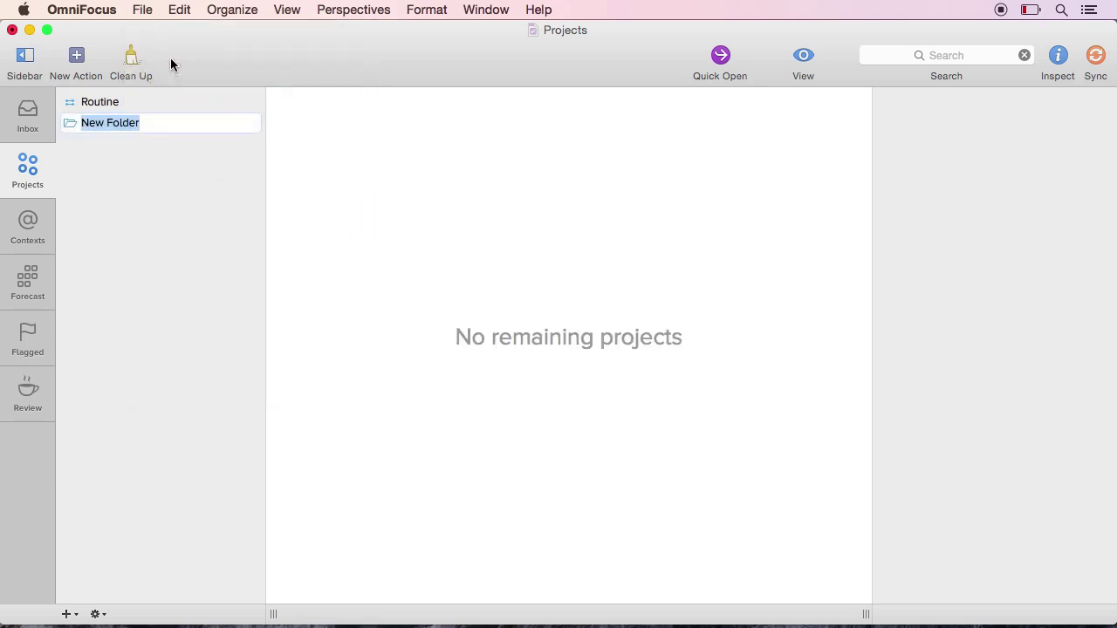
type("Personal")
key("Return")
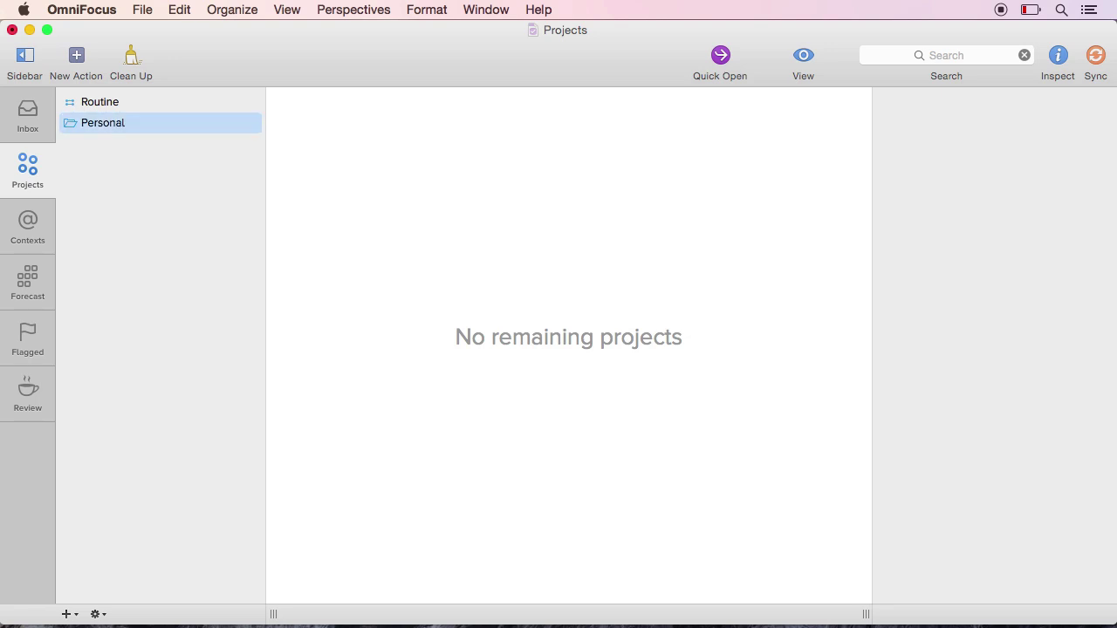
left_click(187, 105)
- Add a Work folder and place Personal, with Routine, above it
left_click(144, 9)
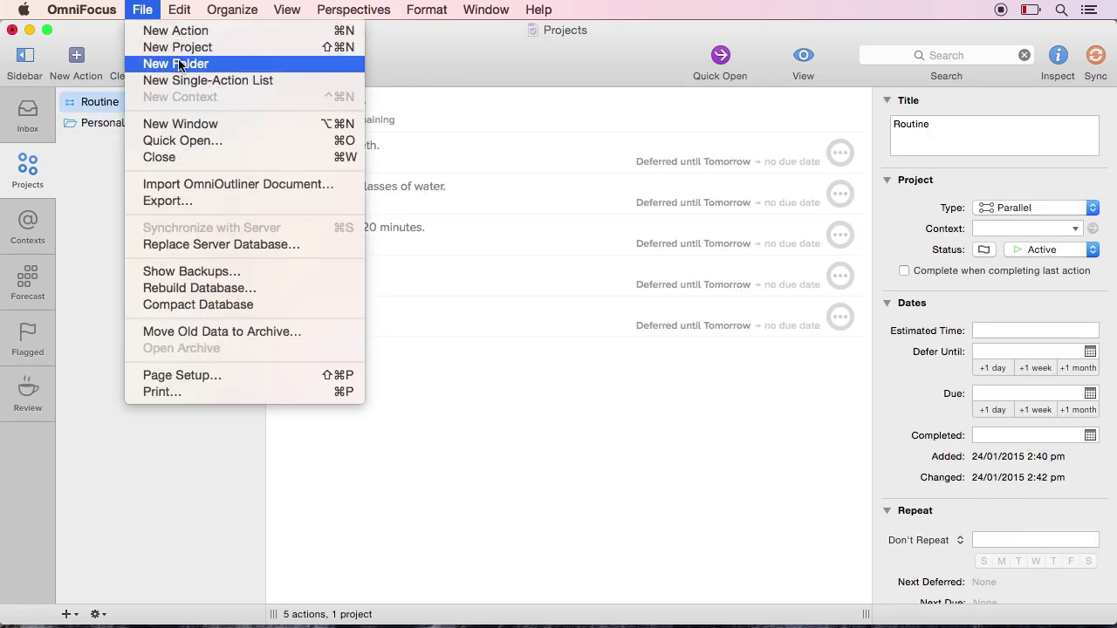
left_click(179, 65)
type("Work")
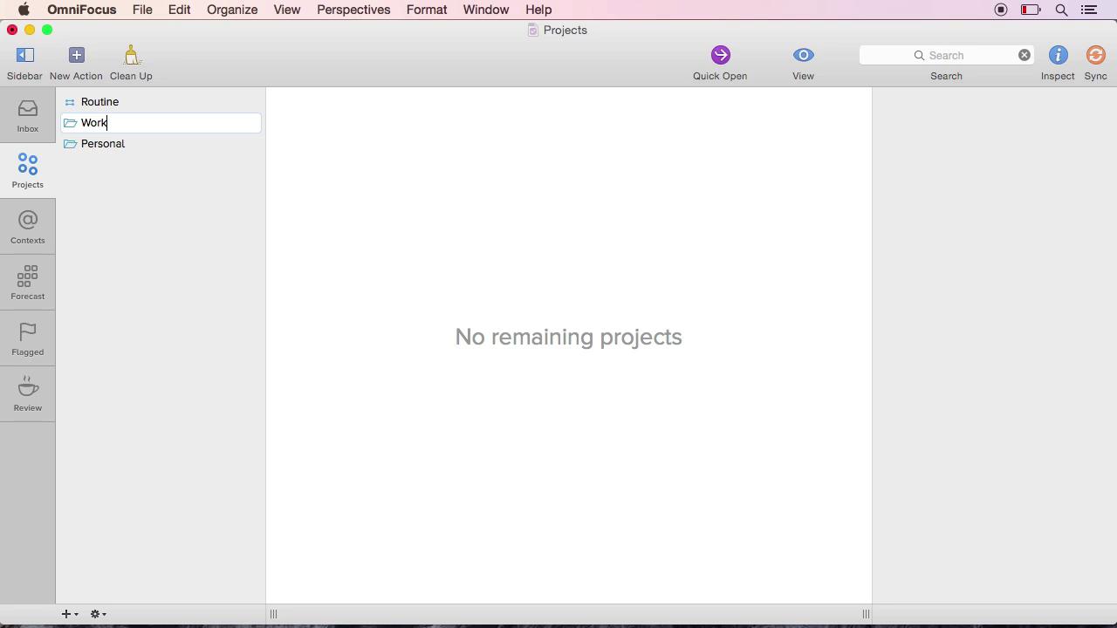
key("Return")
mouse_move(108, 146)
left_mouse_down()
mouse_move(87, 119)
mouse_move(94, 107)
mouse_move(106, 124)
left_mouse_up()
- Create the Meteor Tips and SitePoint projects in the Work folder
left_click(143, 15)
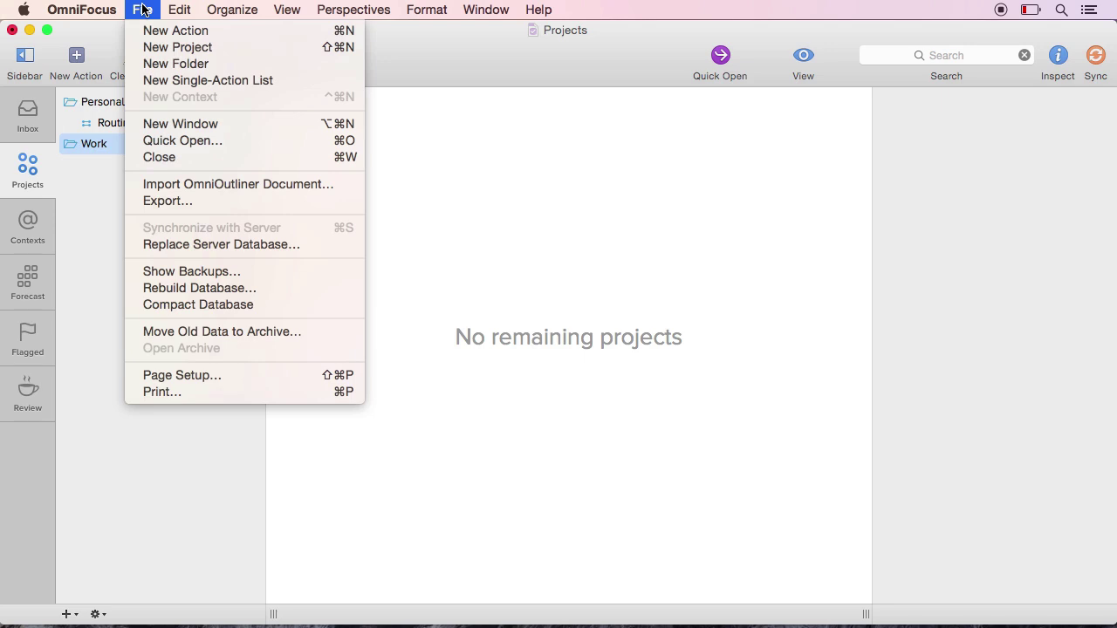
left_click(179, 41)
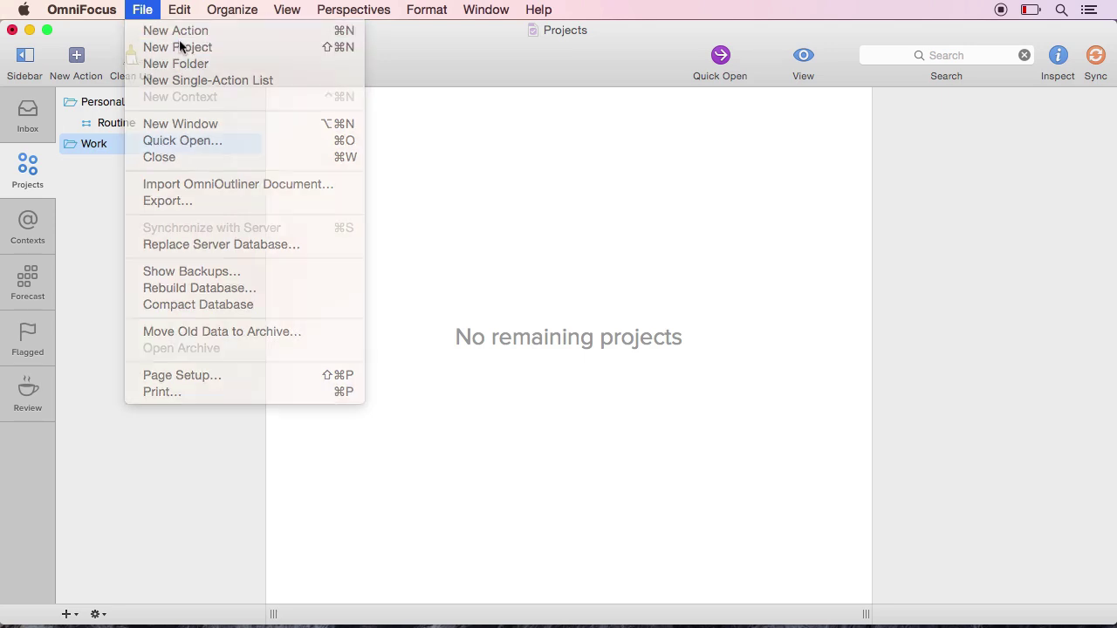
type("MEteo")
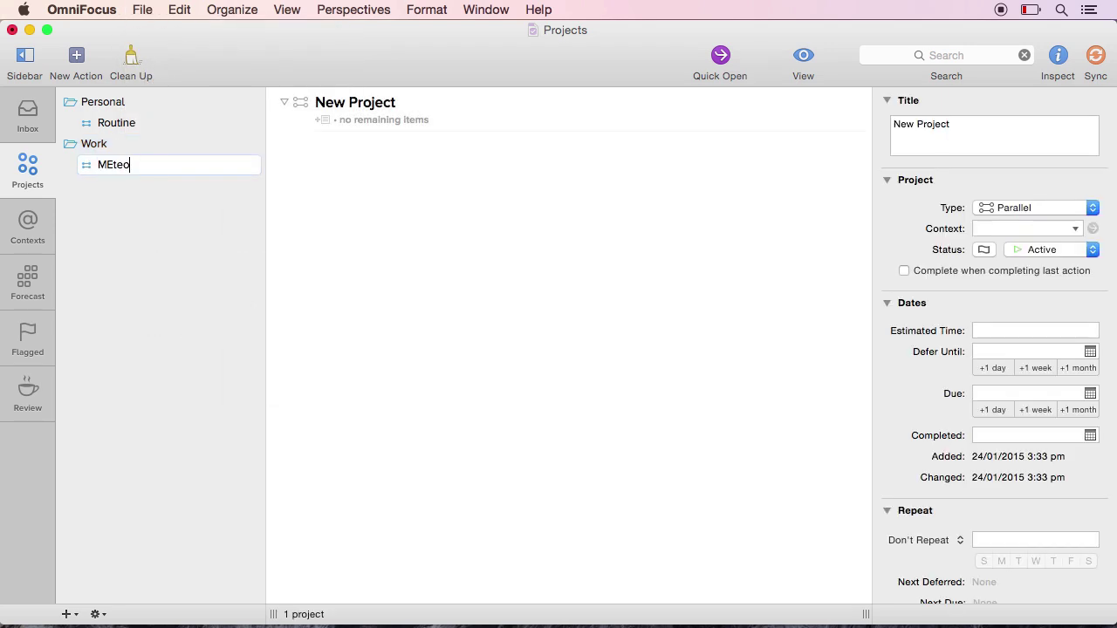
key("BackSpace")
key("BackSpace")
key("BackSpace")
key("BackSpace")
type("eteor Tips")
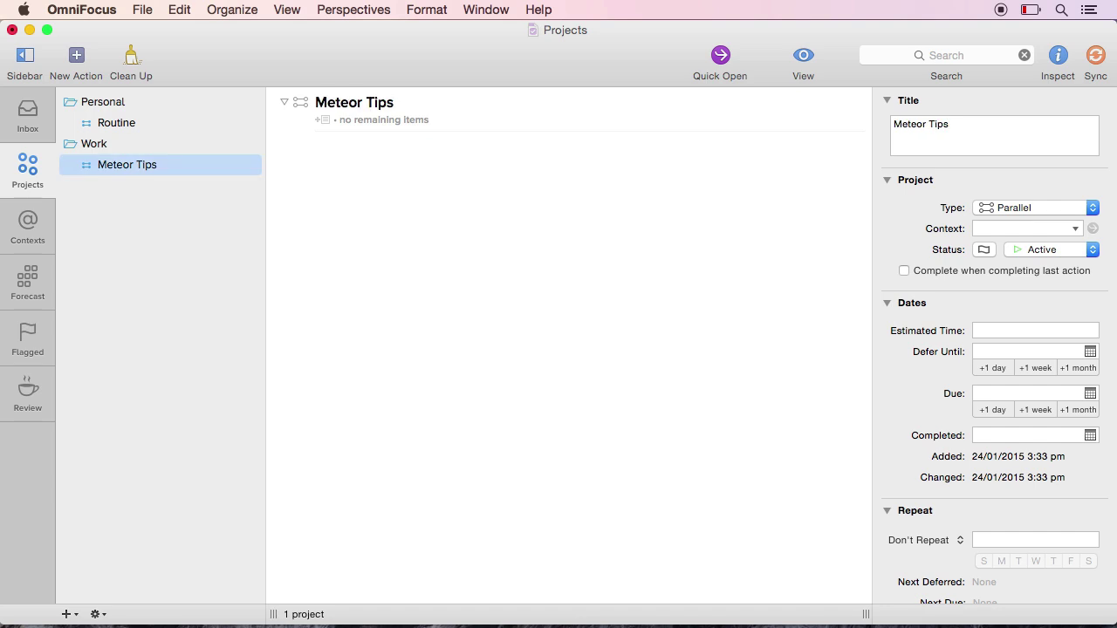
left_click(139, 9)
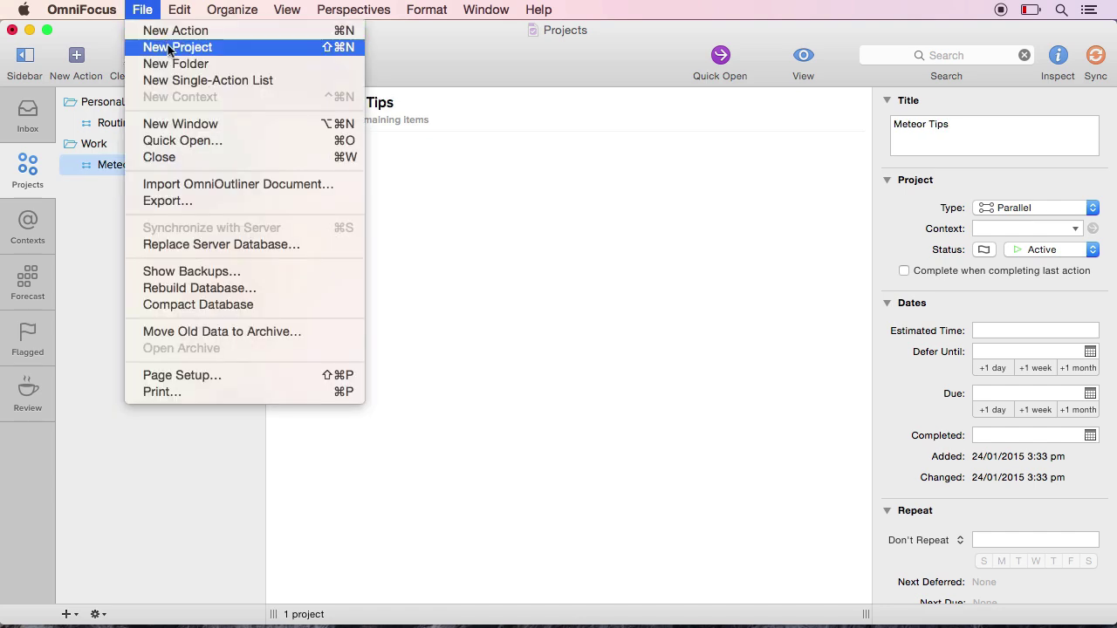
left_click(168, 48)
type("SiteP")
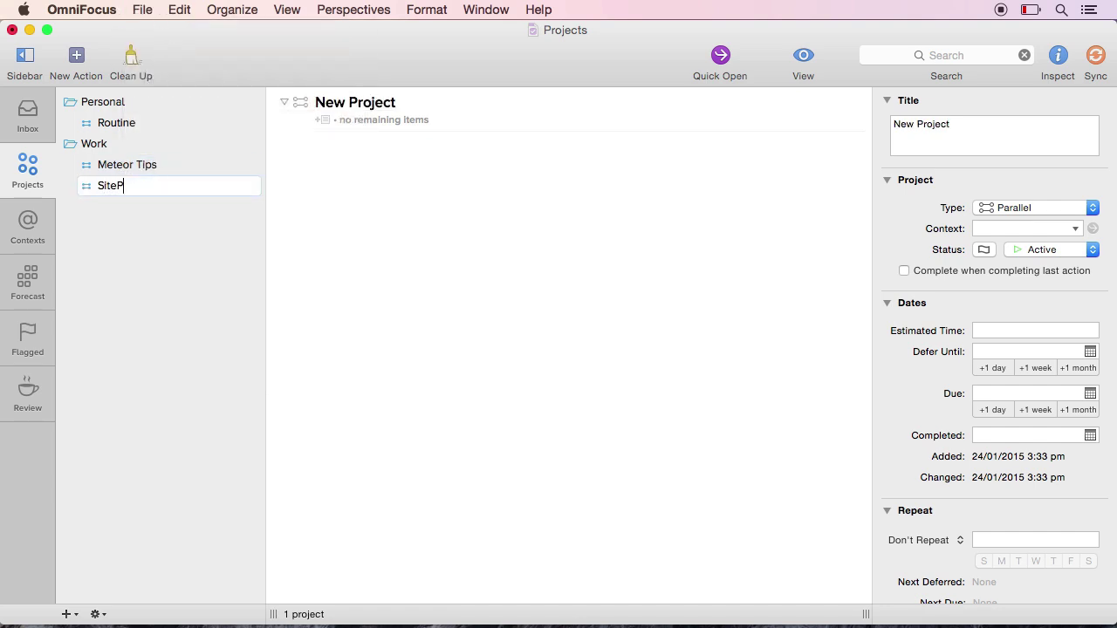
type("oint")
key("Return")
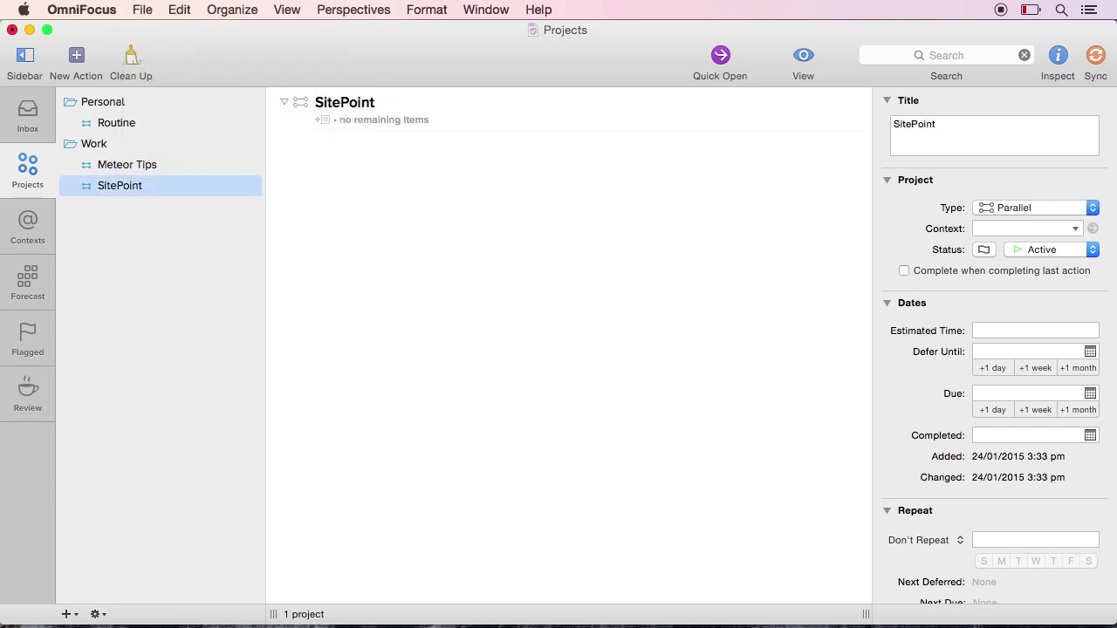
- Create a third Work project named Learnable
left_click(147, 11)
left_click(168, 47)
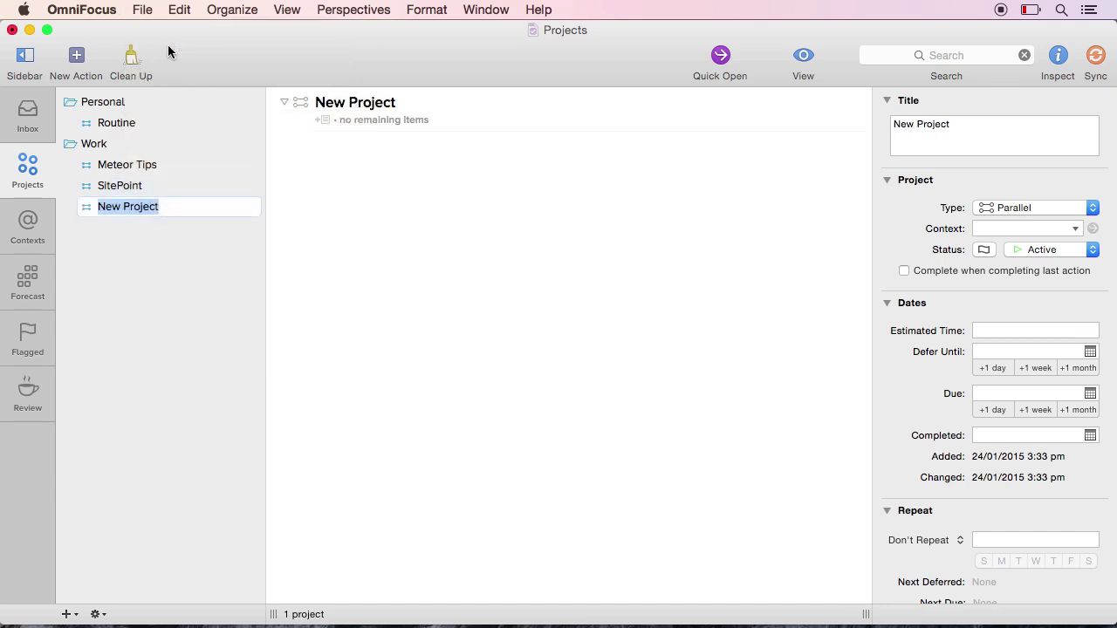
type("Learnable")
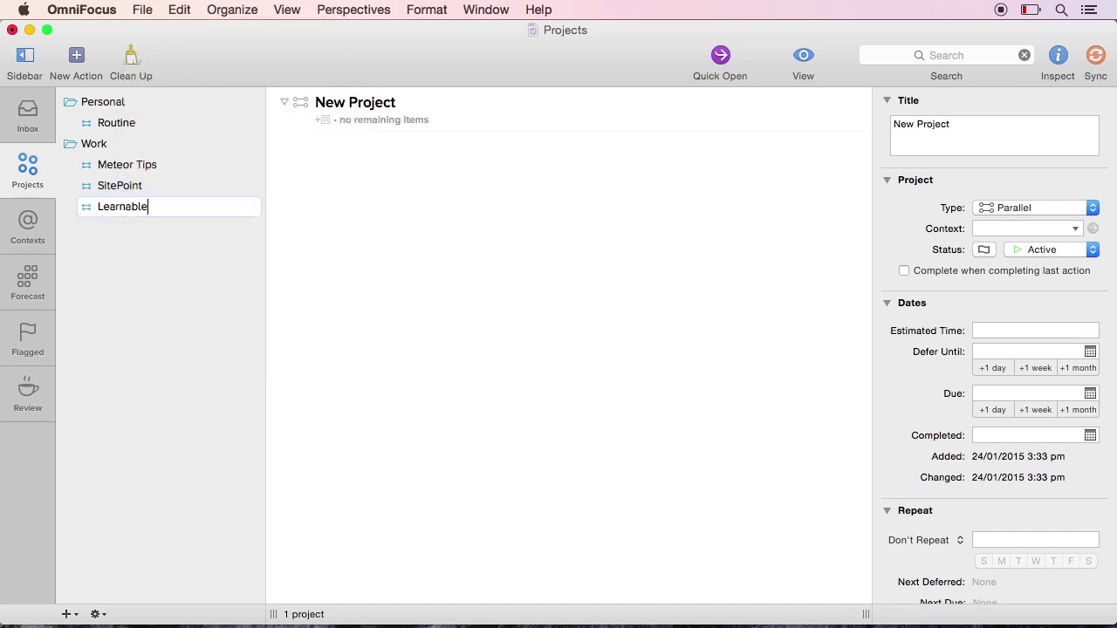
key("Return")
- Add the Learnable action 'Finish this screencast.' deferred until 24 January 2015
left_click(452, 230)
key("super+n")
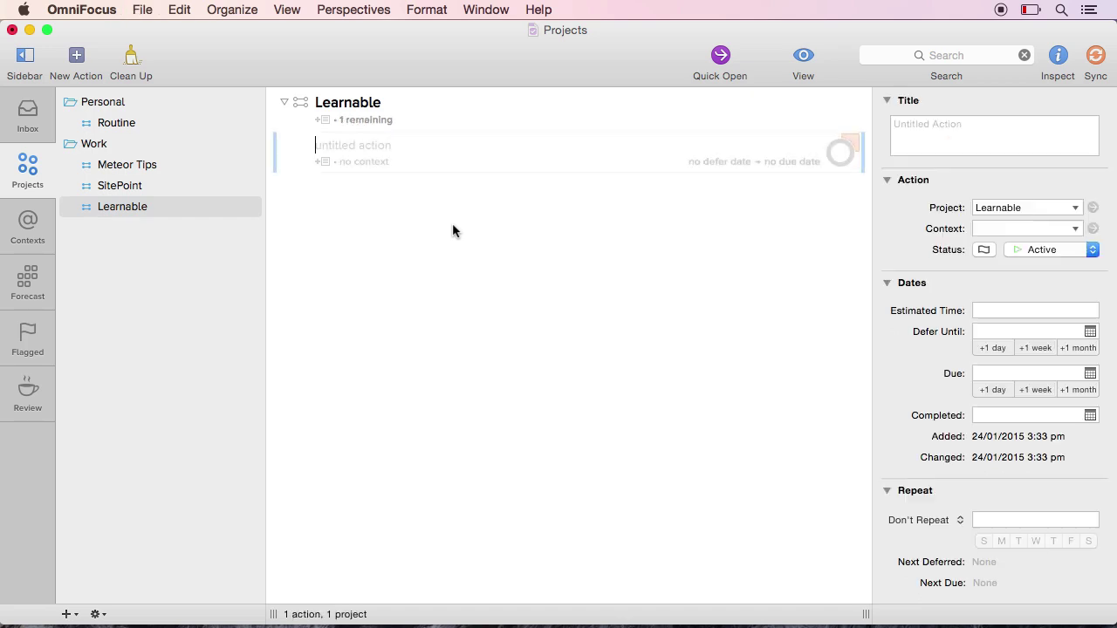
type("Finish this screencast.")
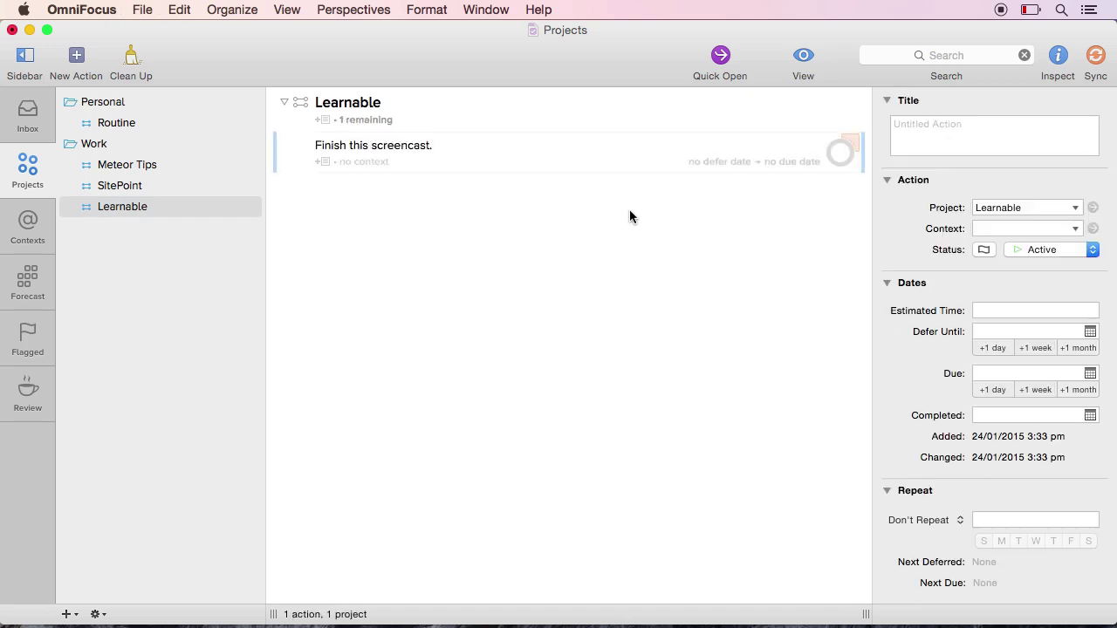
left_click(1090, 332)
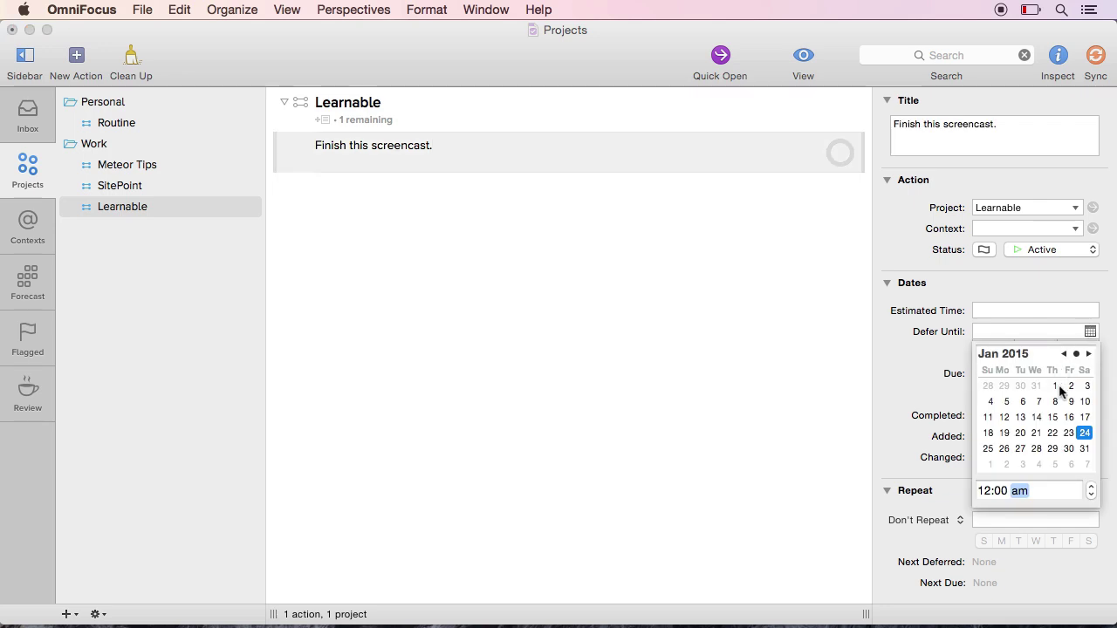
left_click(1084, 433)
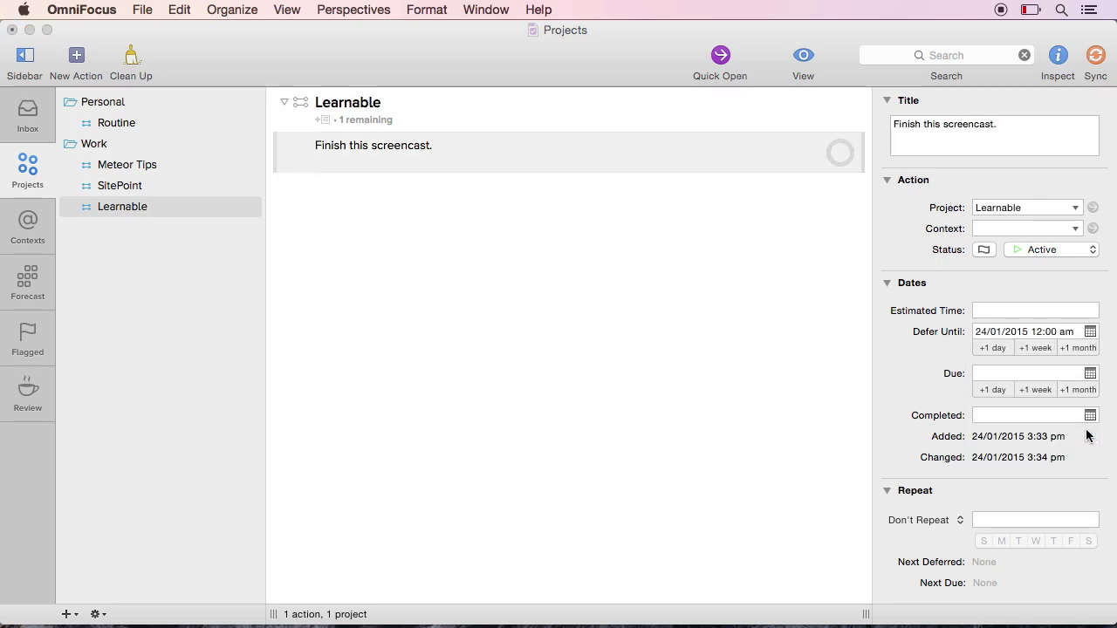
left_click(767, 369)
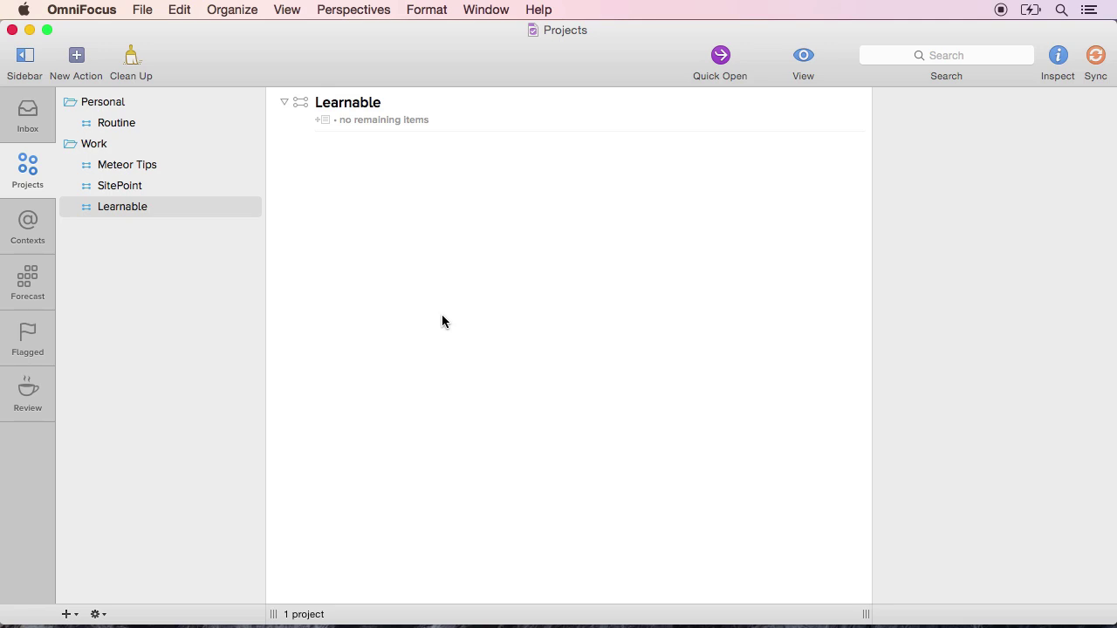
- Add the action 'Finish this screencast.' back to Learnable
key("super+n")
type("Finish")
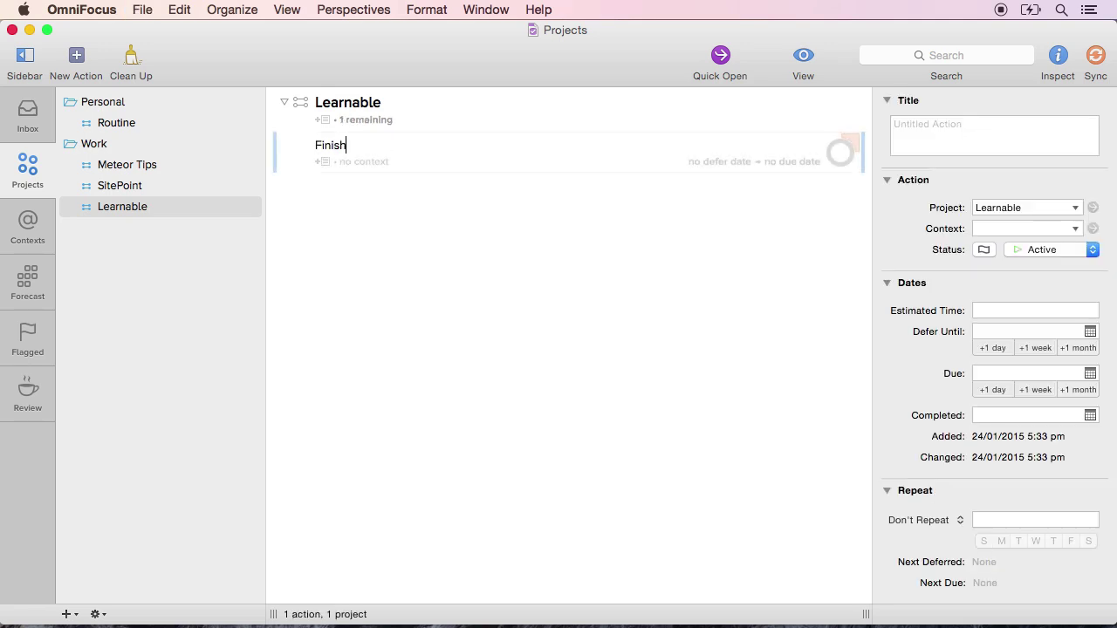
type(" this screencast.")
key("Return")
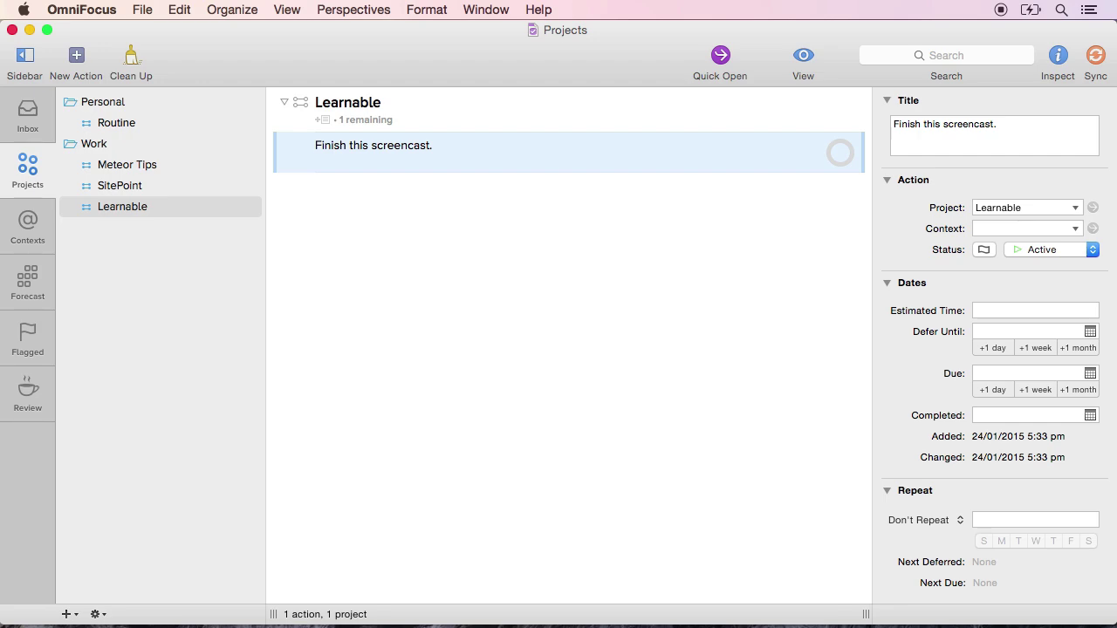
- Hide OmniFocus and enter 'Do something else.' via Quick Entry from the desktop
key("super+q")
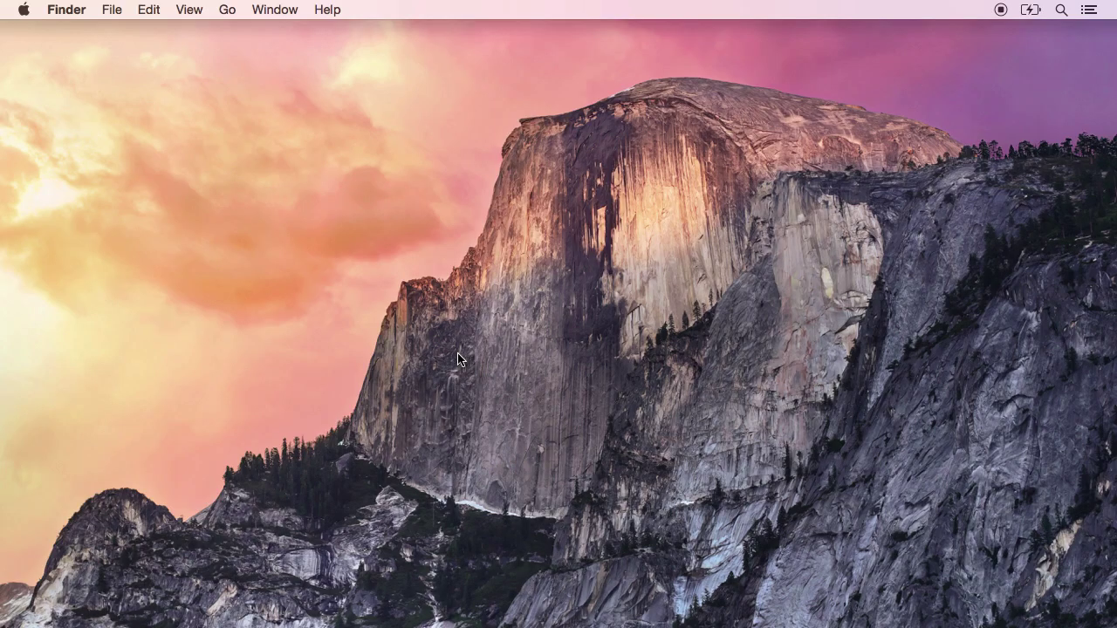
key("ctrl+alt+space")
type("Do something el")
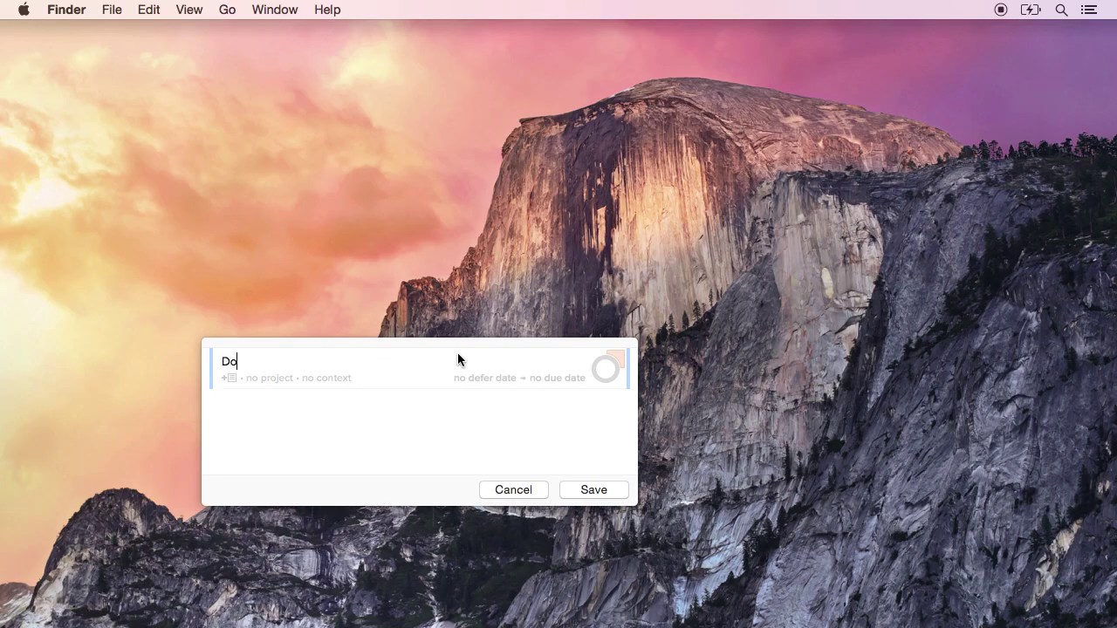
type("se.")
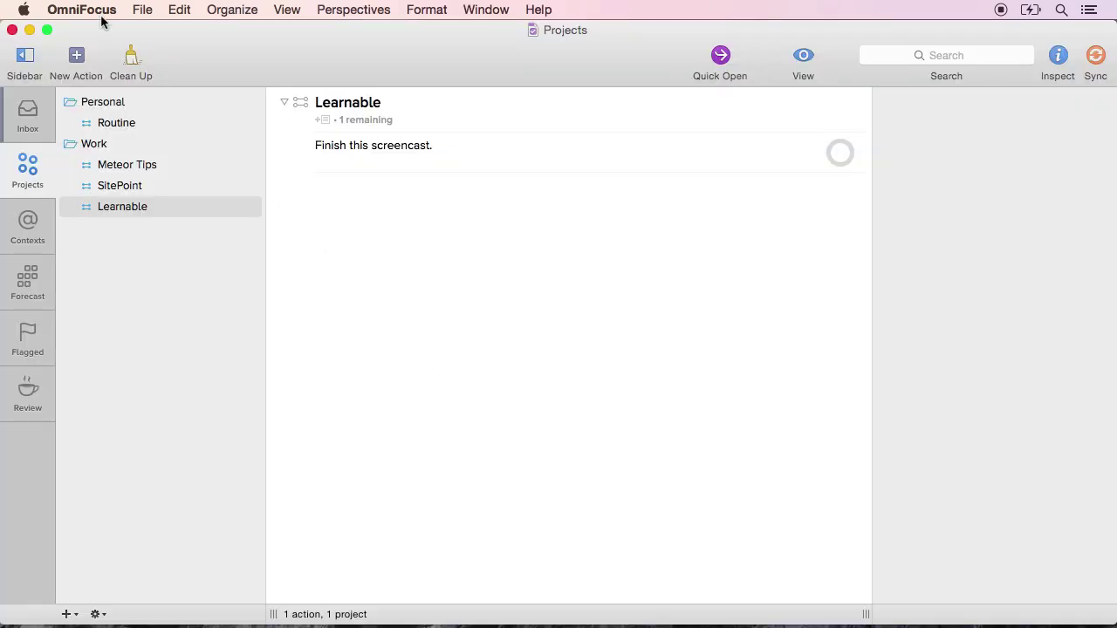
- Open OmniFocus Preferences to the General pane showing the Quick Entry shortcut
left_click(103, 10)
left_click(128, 74)
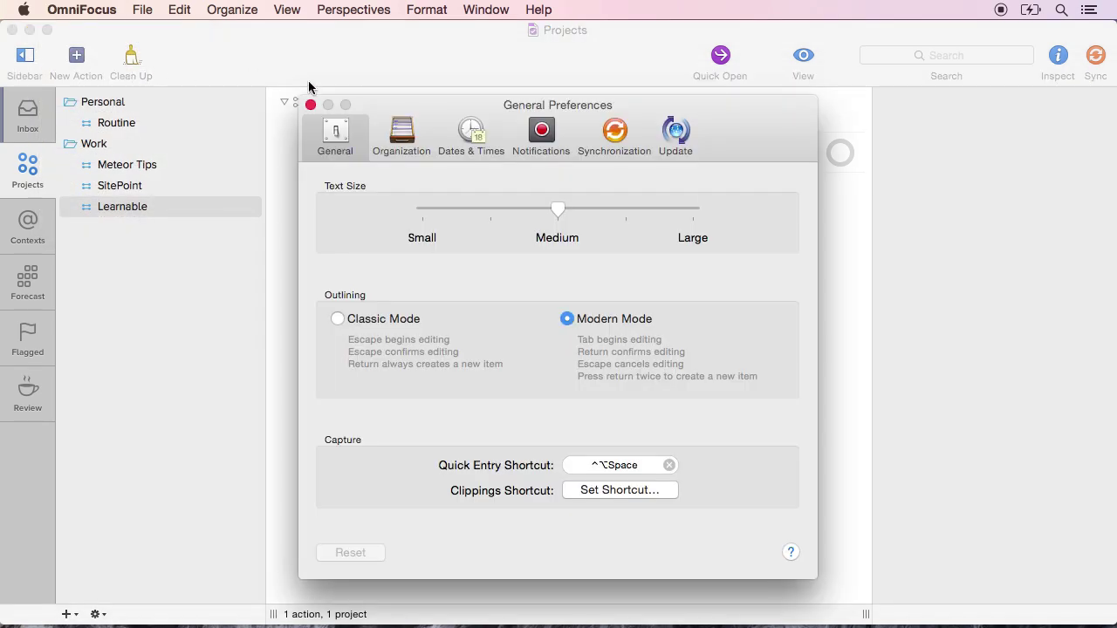